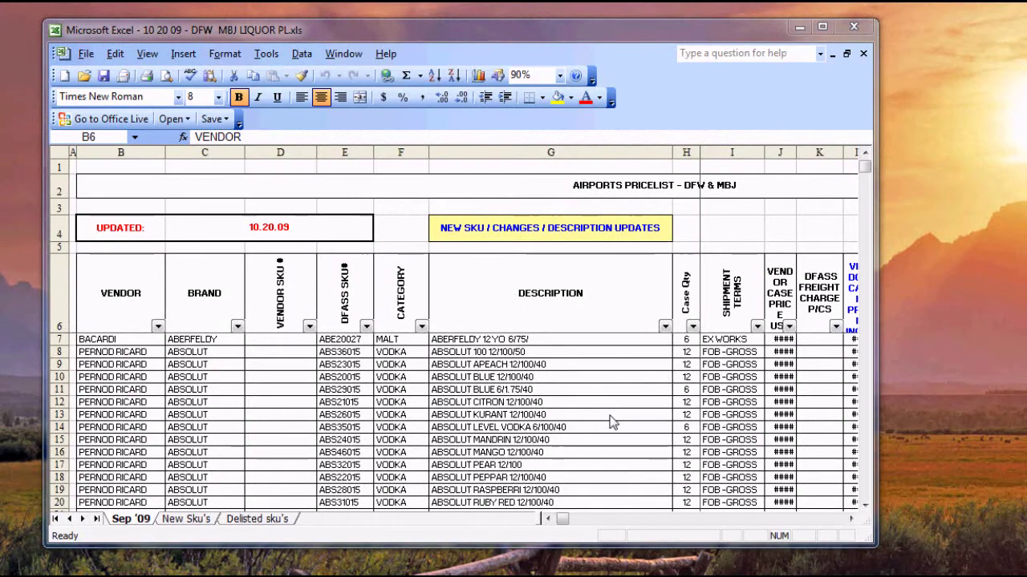
- Scroll the Sep '09 price list down to rows 292–306 with the Johnnie Walker entries
left_click(867, 167)
left_click_drag(864, 167, 868, 312)
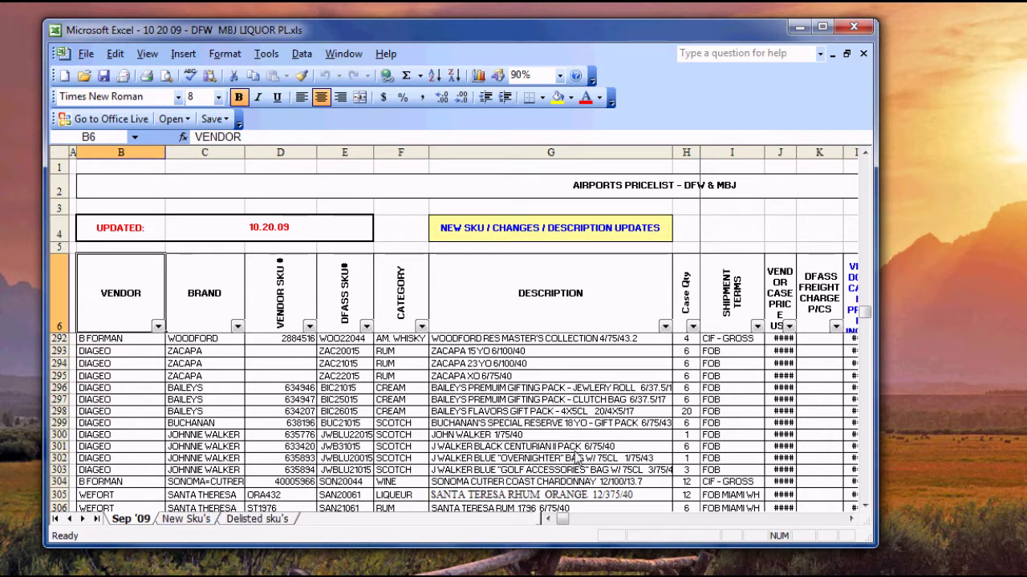
- Remove the hyperlinks from description cells G302 and G301, then scroll back to the list's top
right_click(487, 459)
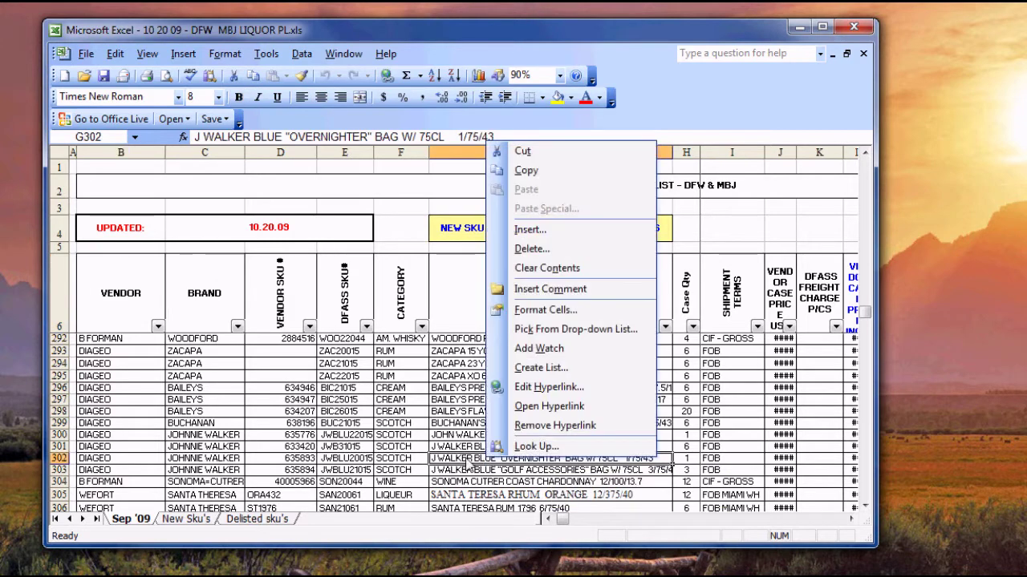
left_click(519, 426)
right_click(485, 447)
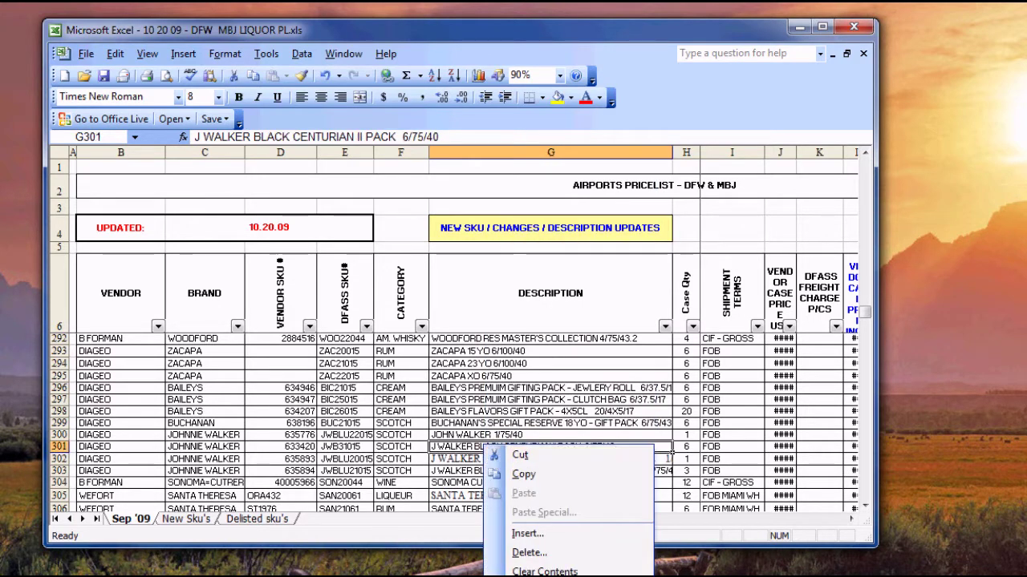
key("r")
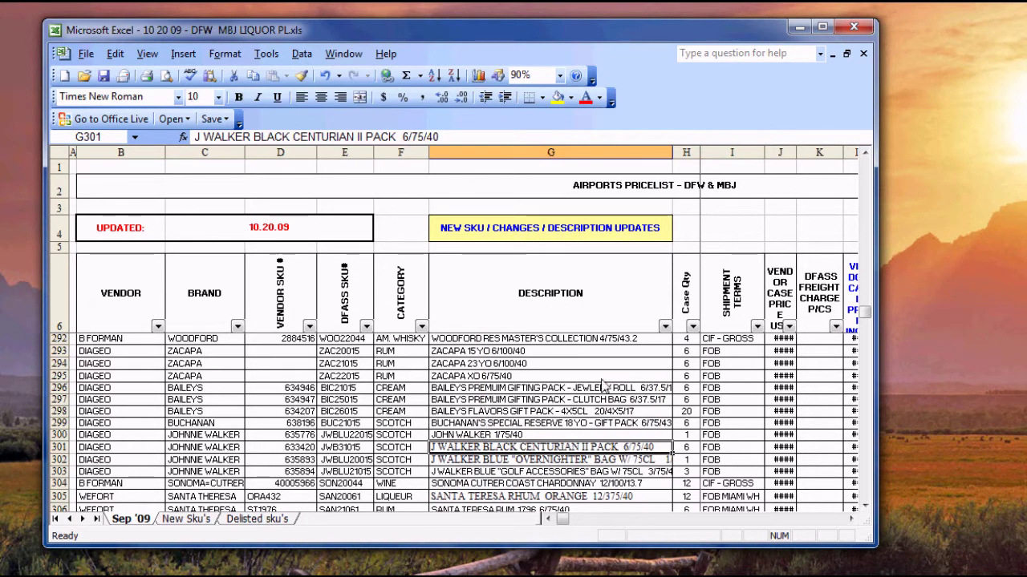
left_click_drag(865, 312, 869, 165)
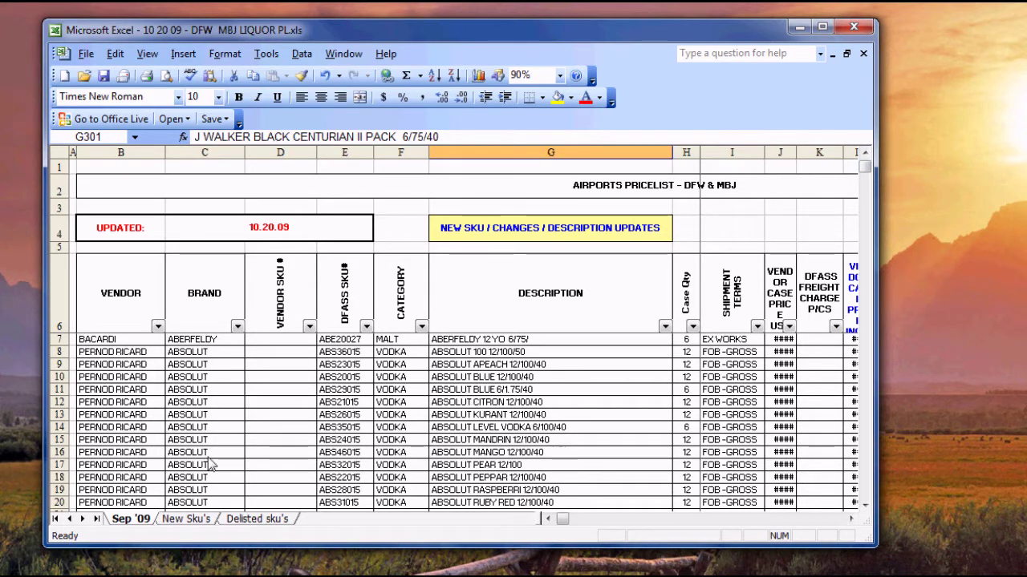
right_click(116, 521)
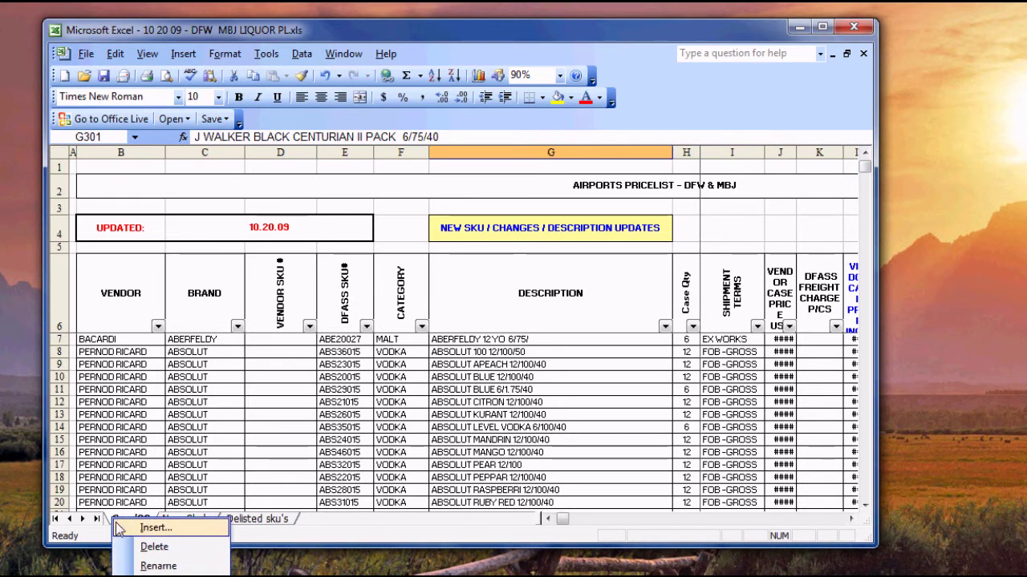
- Insert a blank worksheet named 'replacement', then return to Sep '09 and select the whole sheet
left_click(126, 530)
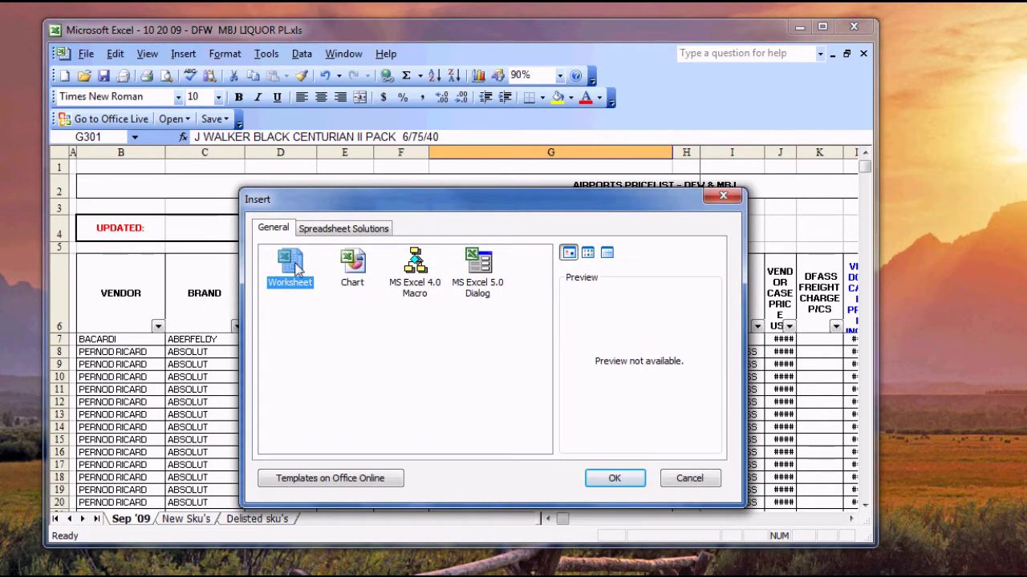
left_click(612, 480)
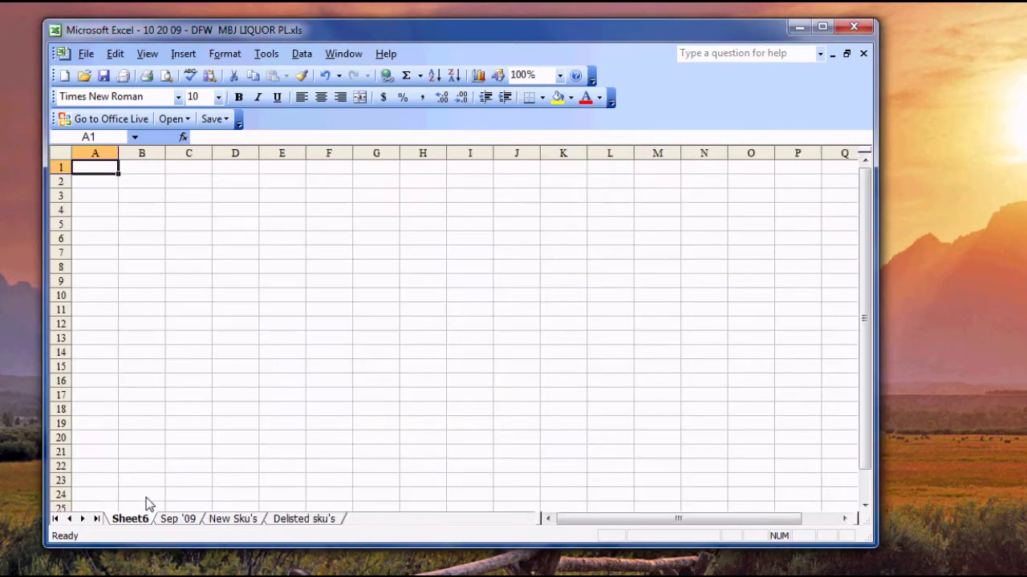
double_click(130, 519)
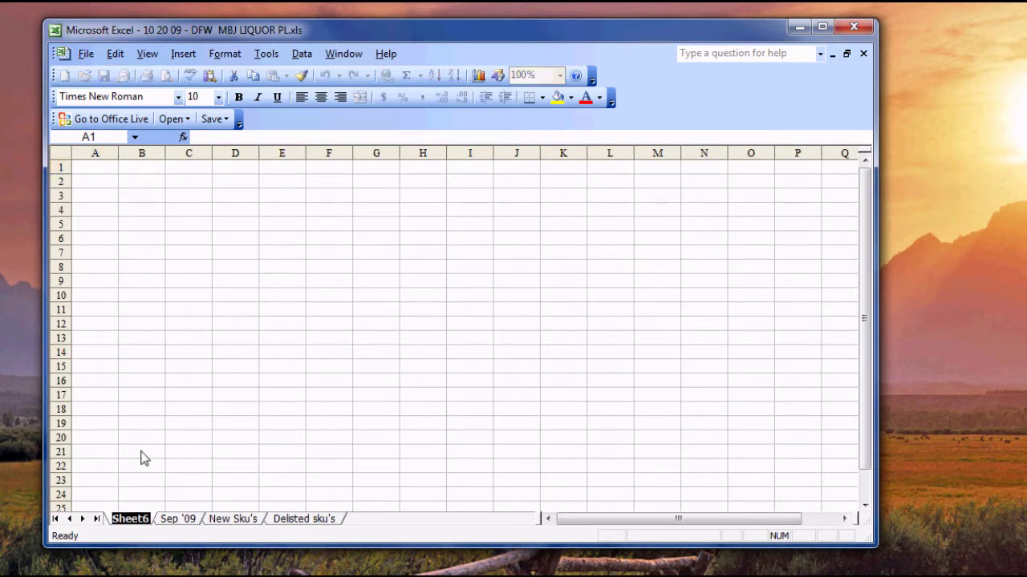
type("replacement")
key("Return")
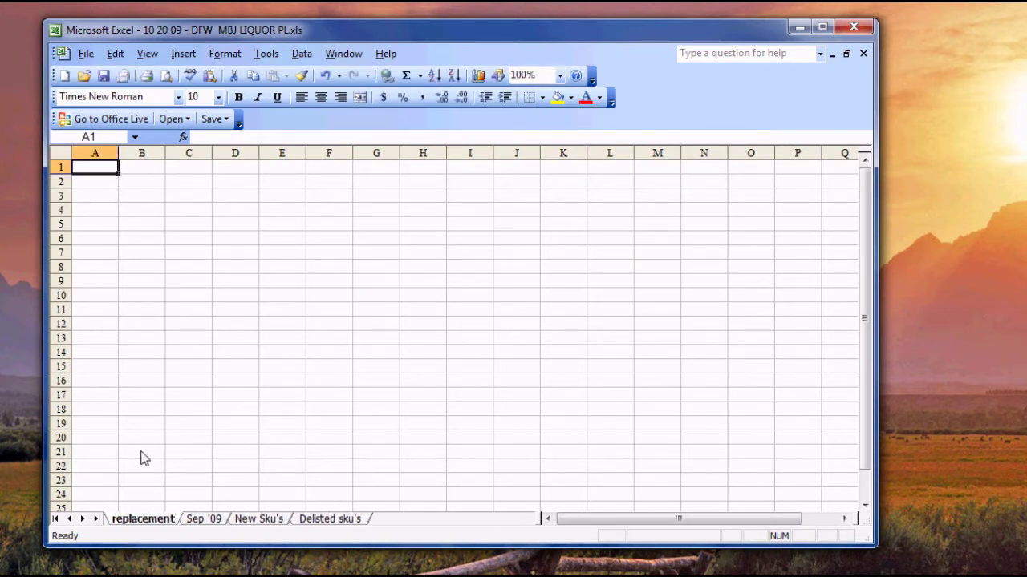
left_click(202, 519)
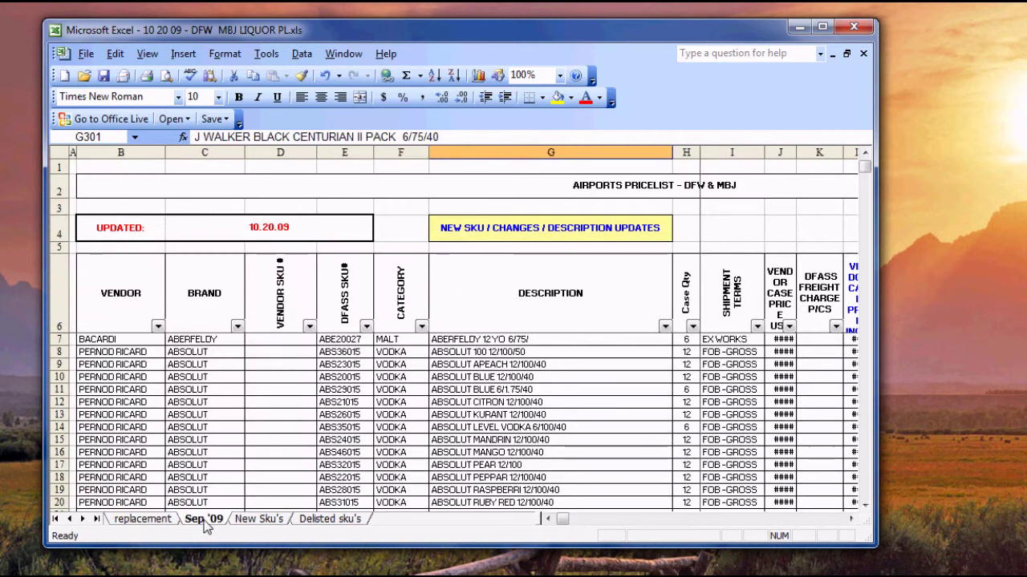
left_click(67, 158)
- Copy the entire Sep '09 sheet and paste it into the replacement sheet starting at A1
right_click(72, 161)
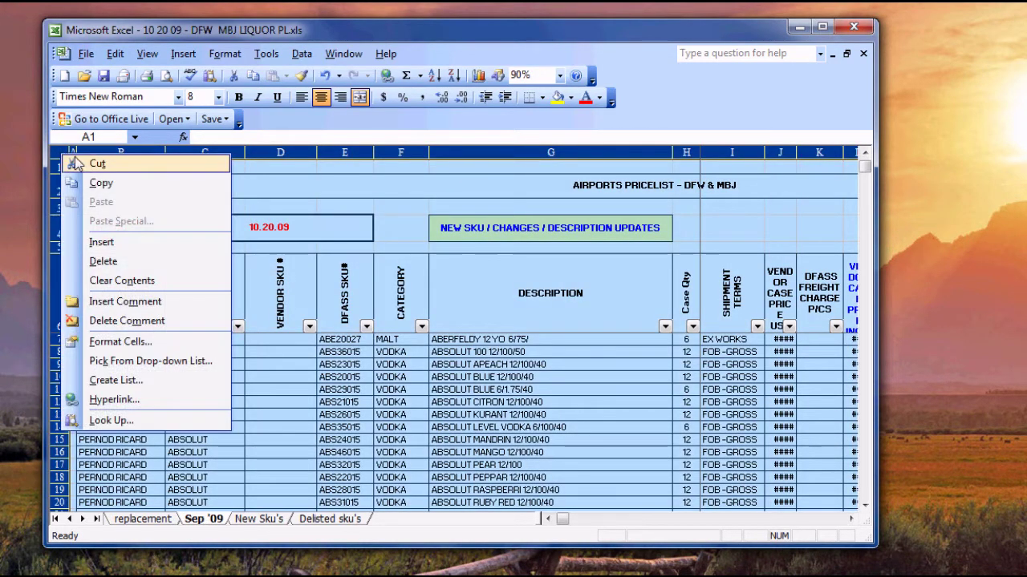
left_click(101, 183)
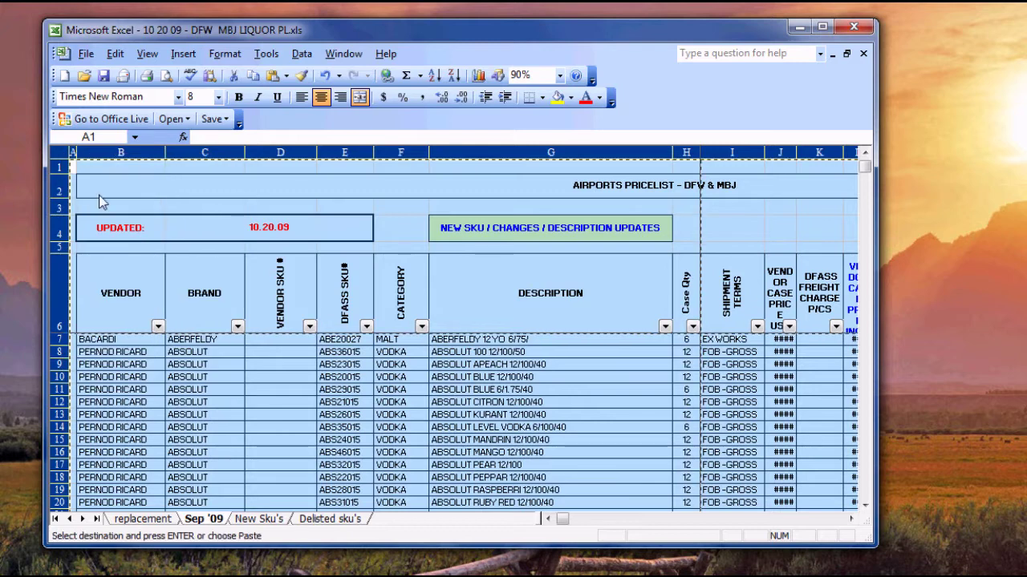
left_click(143, 519)
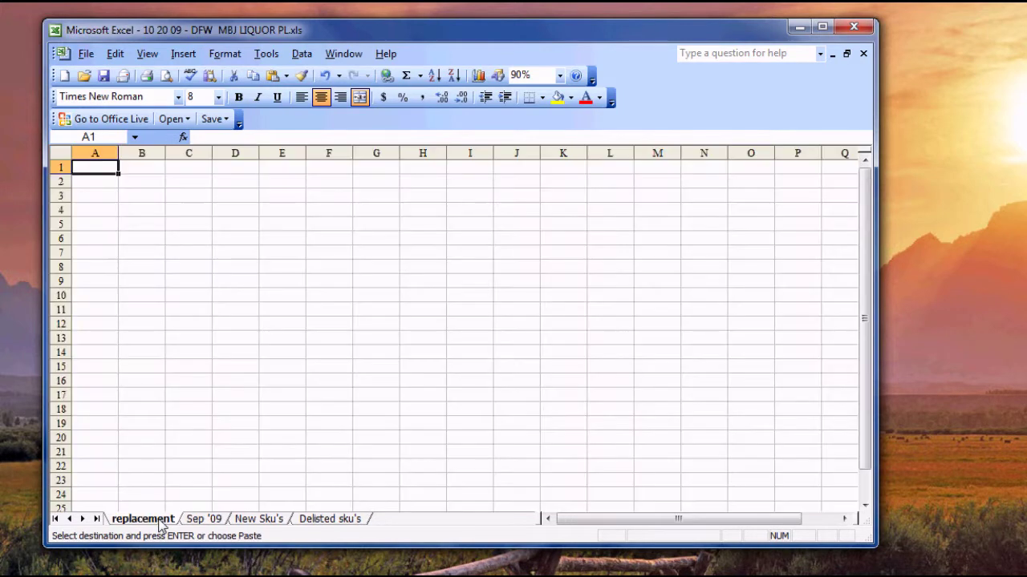
left_click(64, 158)
right_click(64, 159)
left_click(103, 202)
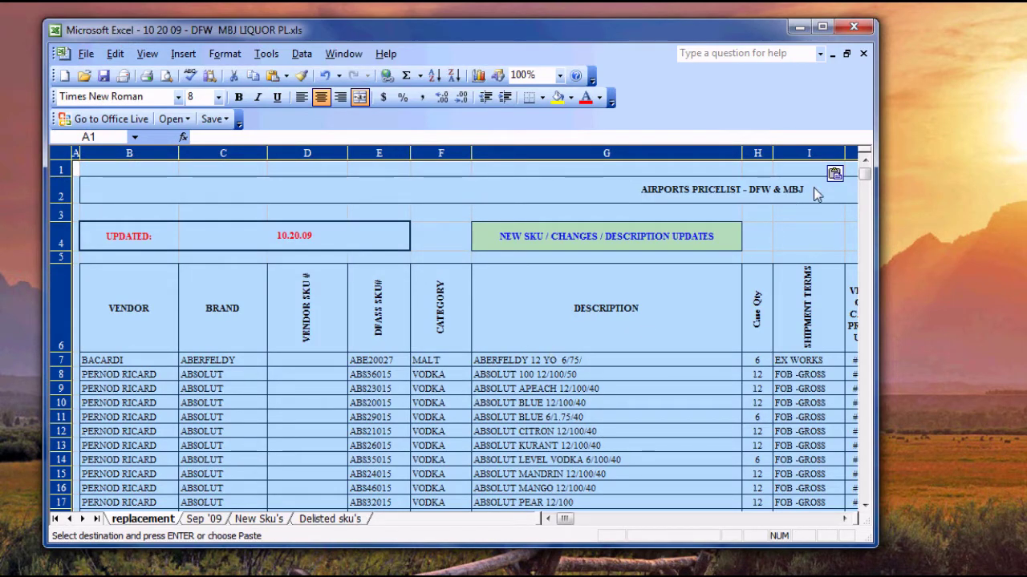
- Apply Keep Source Formatting to the pasted price list and select cell G8
left_click(842, 173)
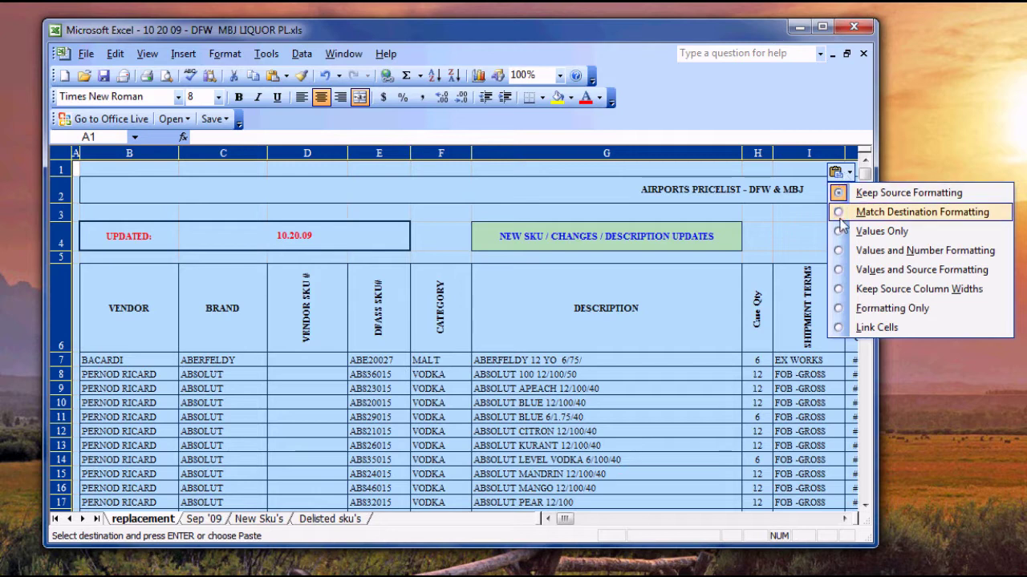
left_click(855, 273)
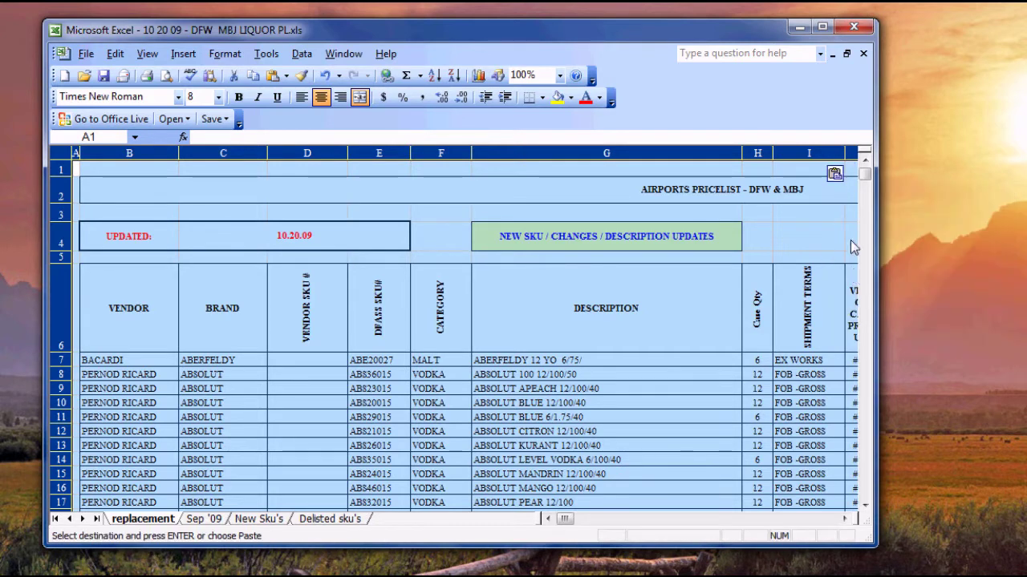
left_click(692, 373)
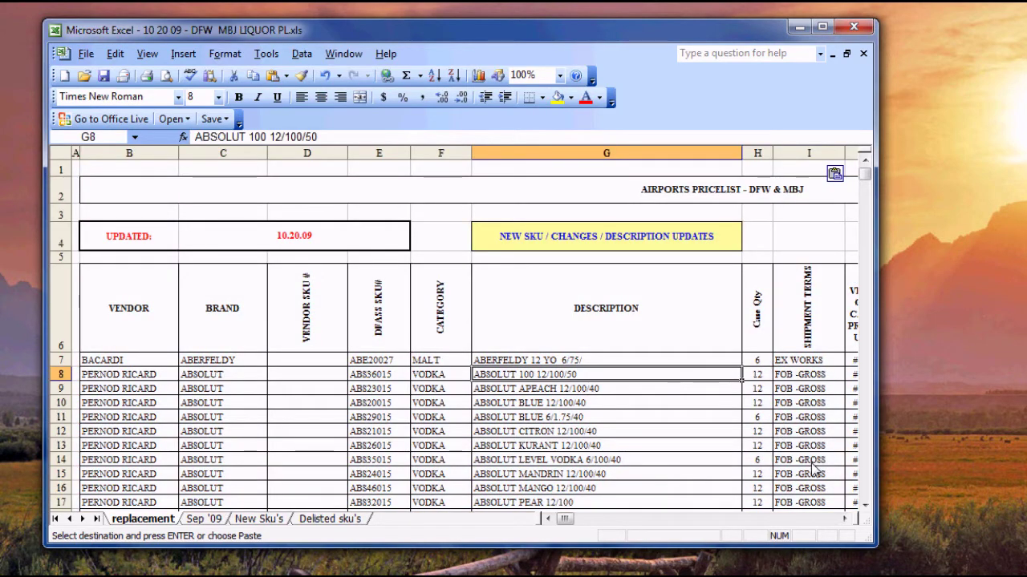
- Scroll right to price columns J–L and back to VENDOR, then return to Sep '09
left_click(845, 518)
left_click(846, 518)
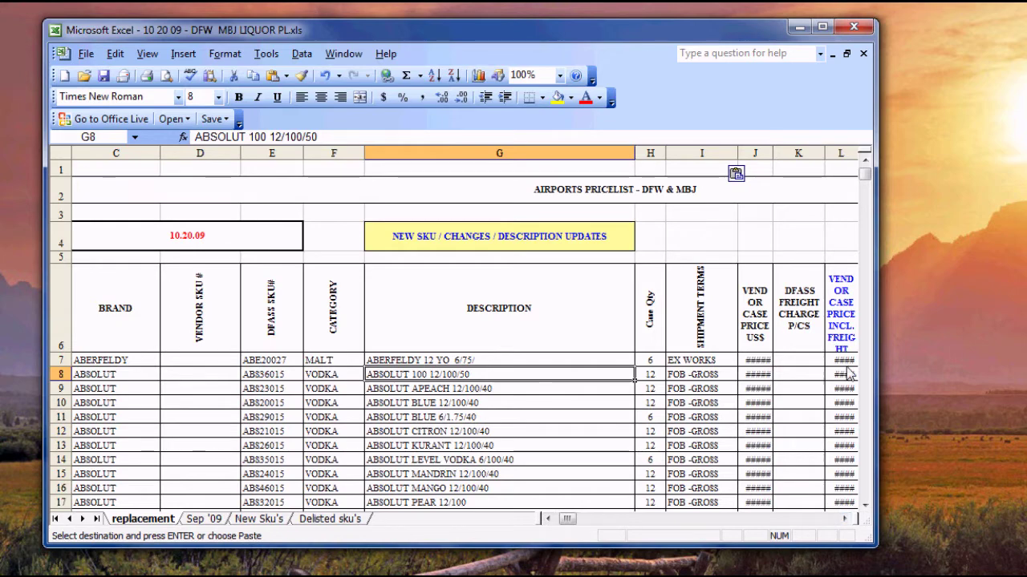
left_click(544, 519)
left_click(545, 519)
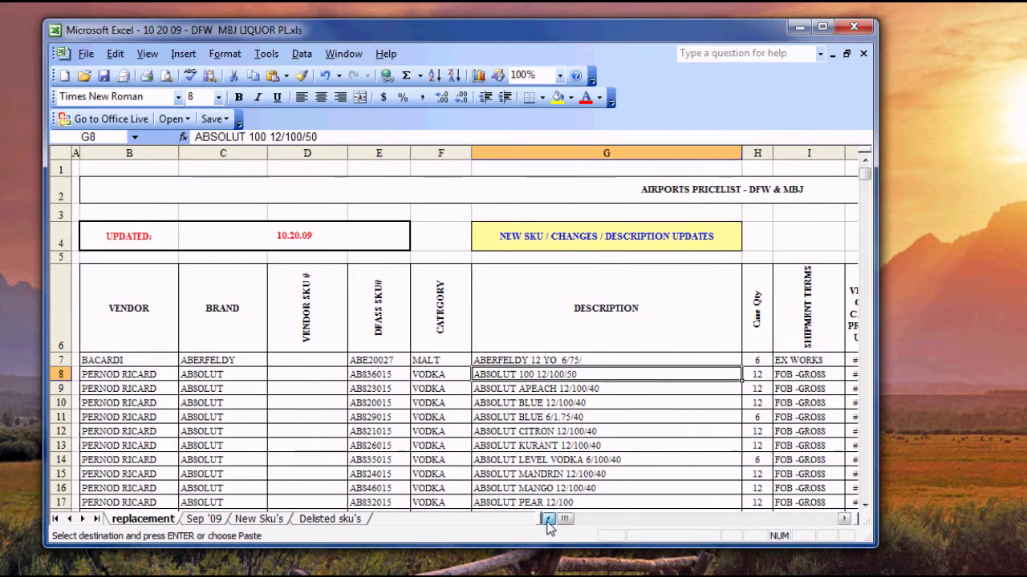
left_click(203, 520)
- Copy Sep '09 row B7:R7 and select row 7 on the replacement sheet
left_click(125, 366)
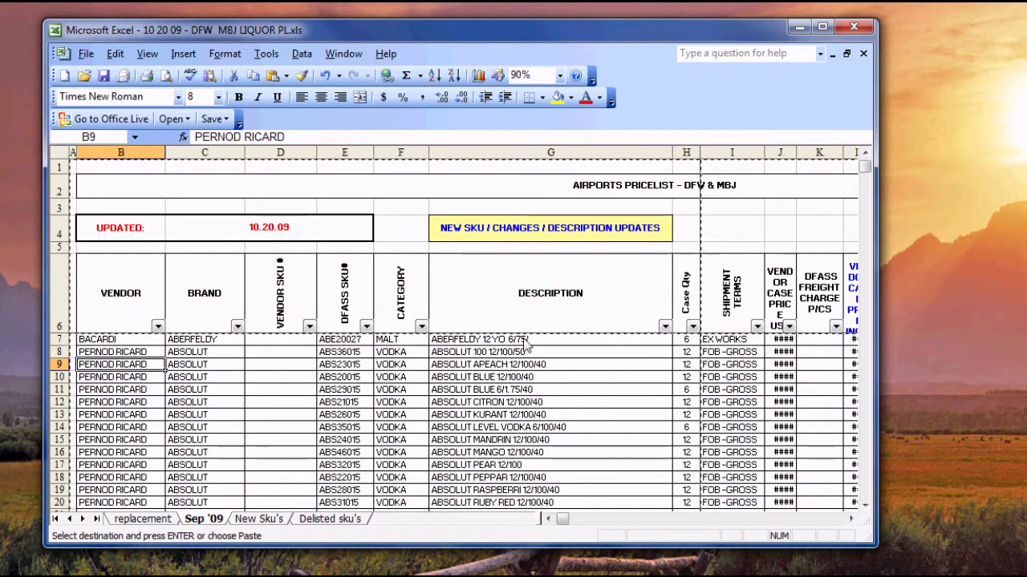
left_click_drag(104, 343, 782, 347)
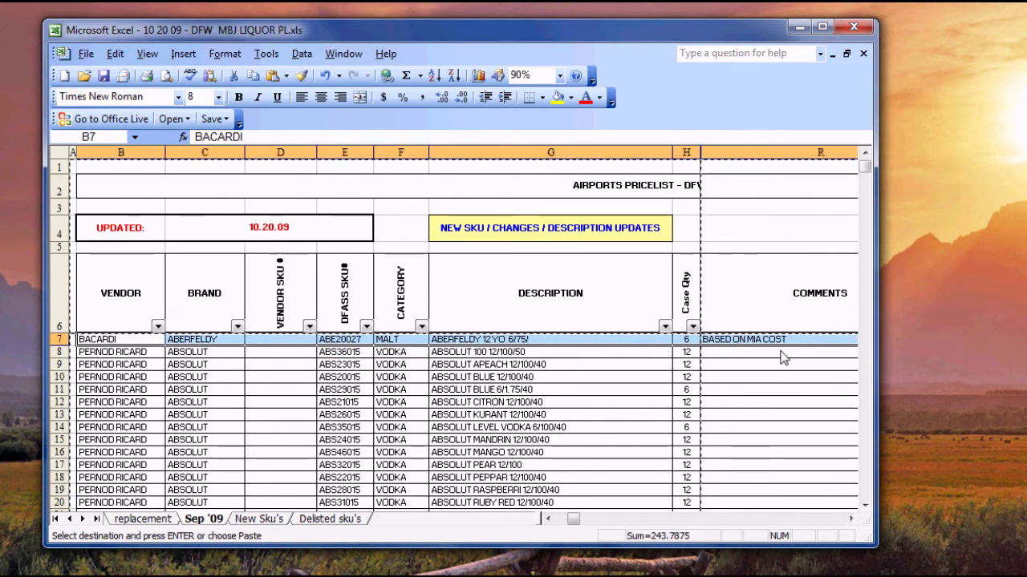
key("ctrl+c")
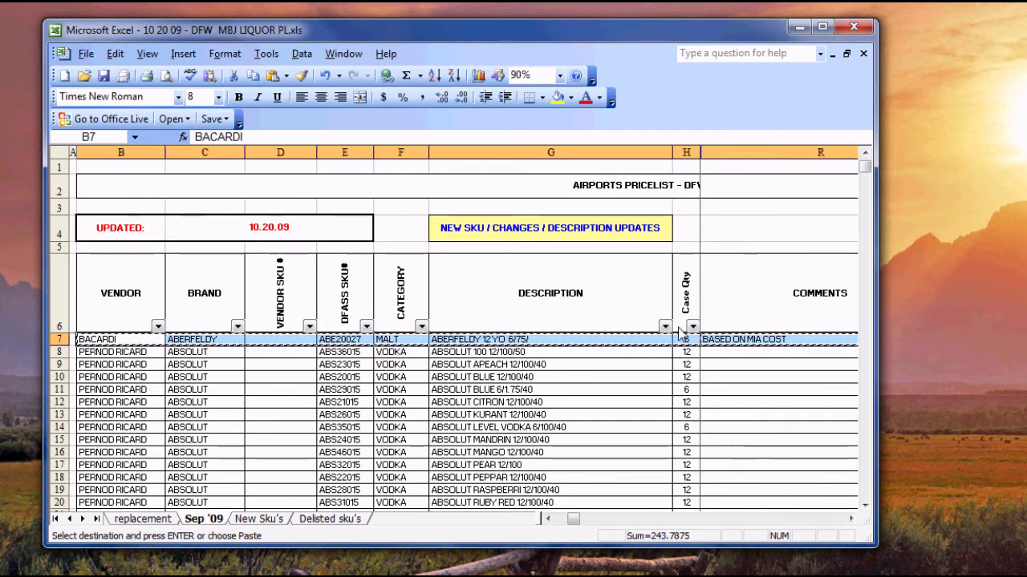
left_click(156, 520)
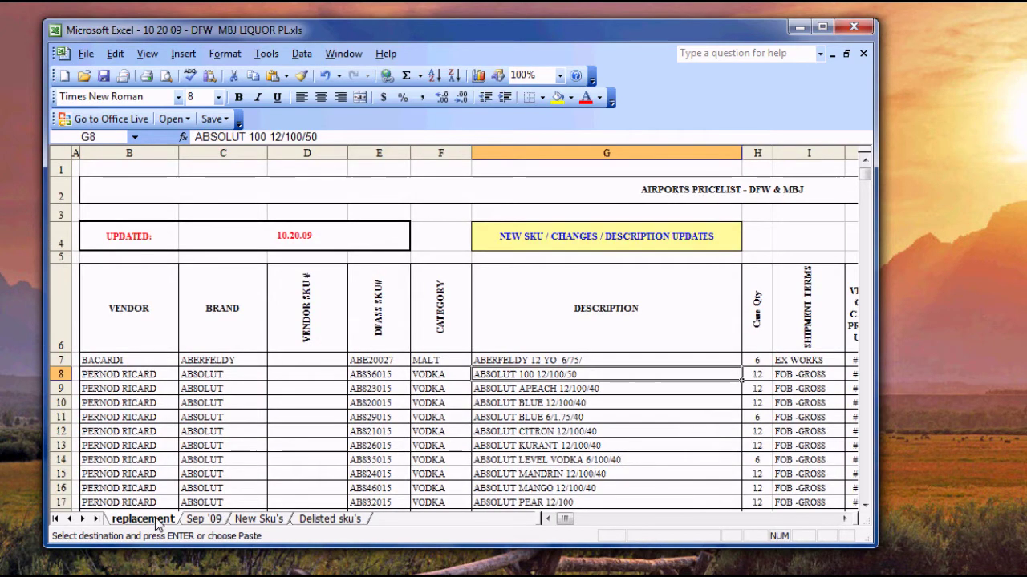
left_click(126, 363)
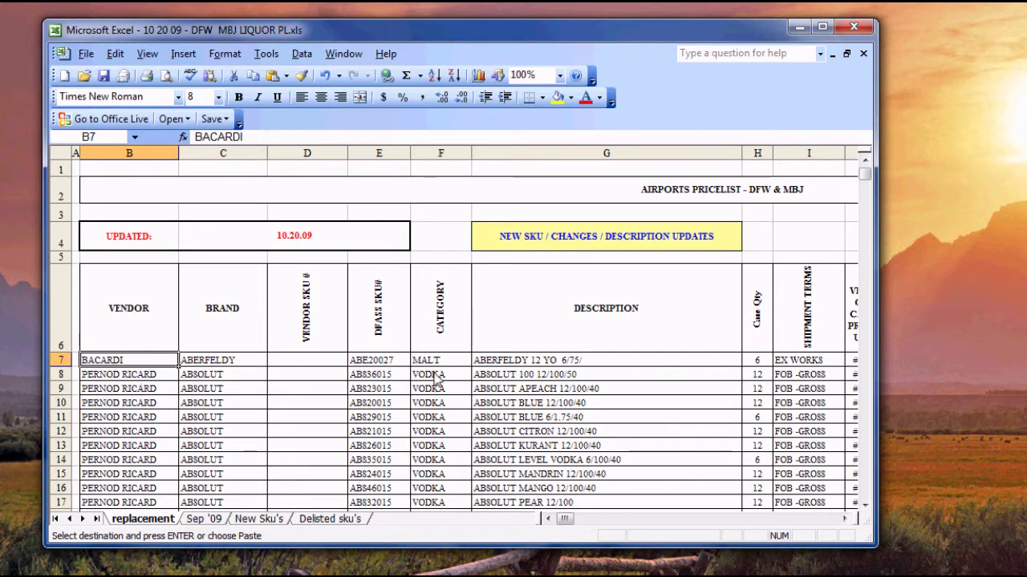
key("shift+space")
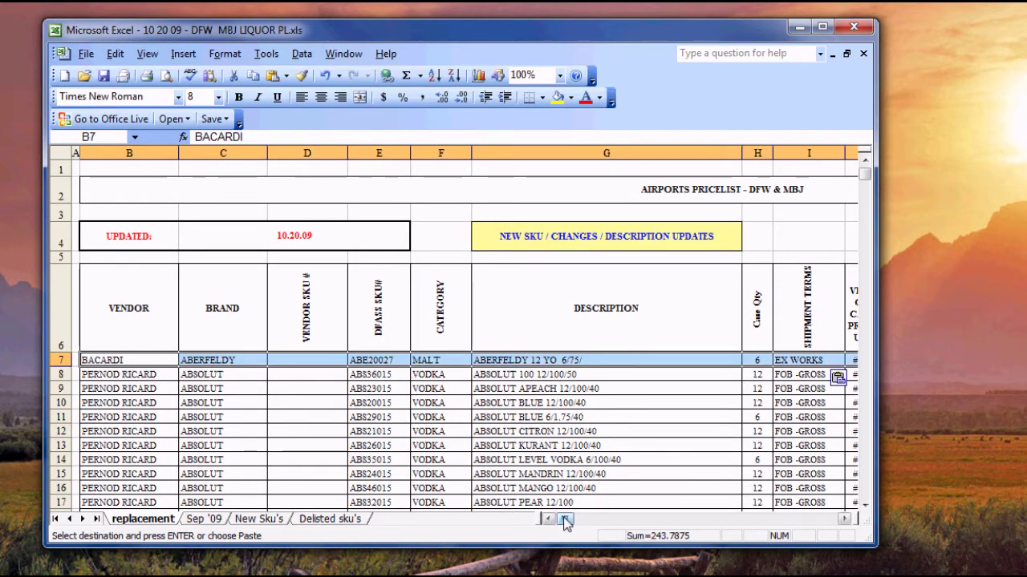
left_click_drag(566, 522, 573, 522)
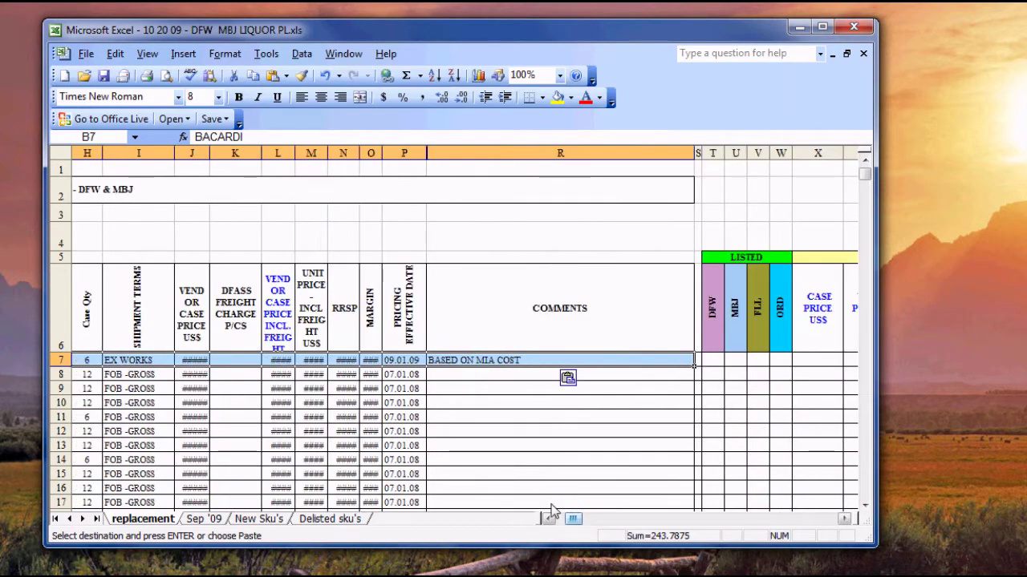
left_click(312, 360)
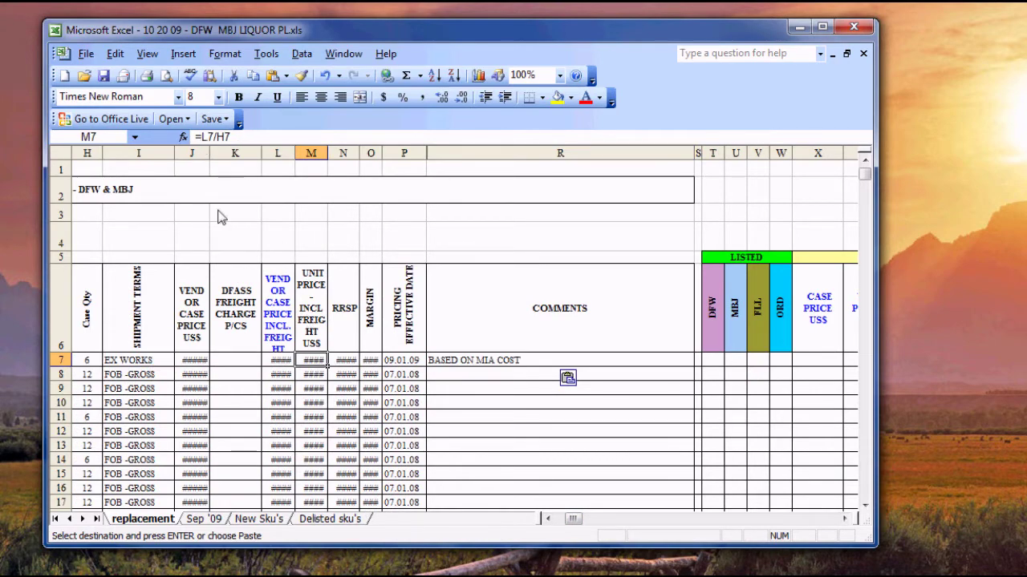
left_click_drag(573, 519, 565, 520)
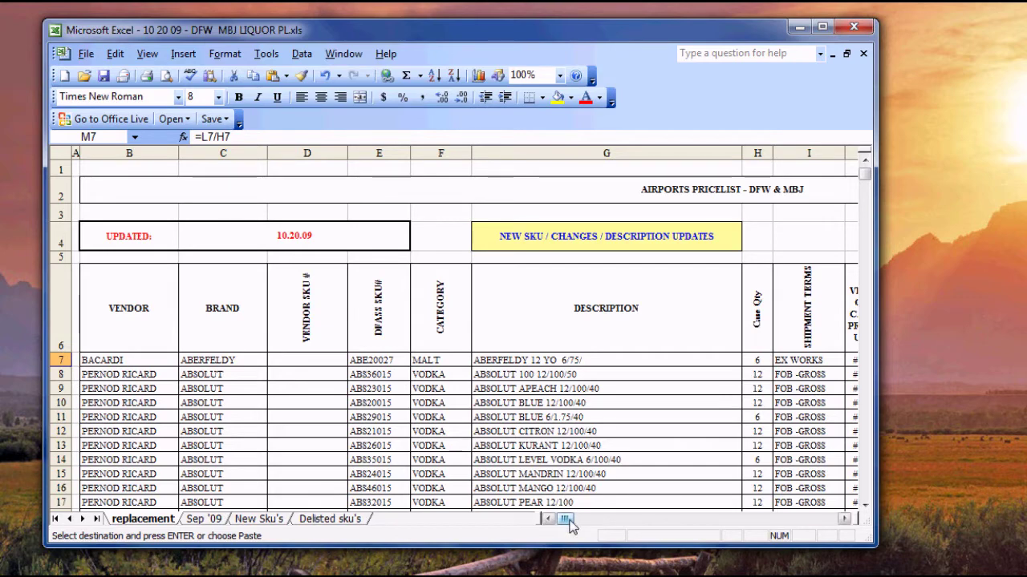
left_click_drag(565, 520, 574, 520)
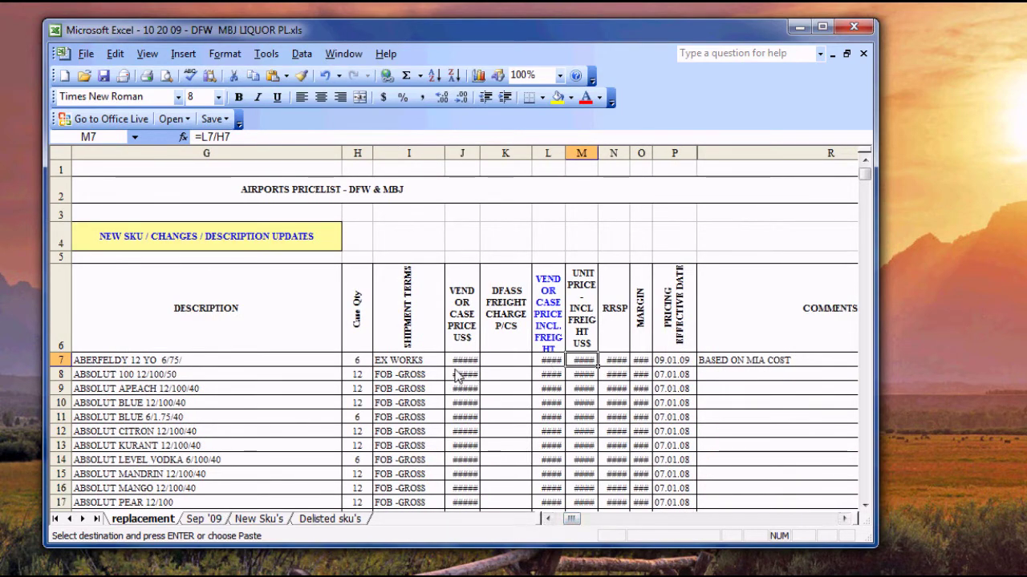
left_click_drag(462, 361, 647, 363)
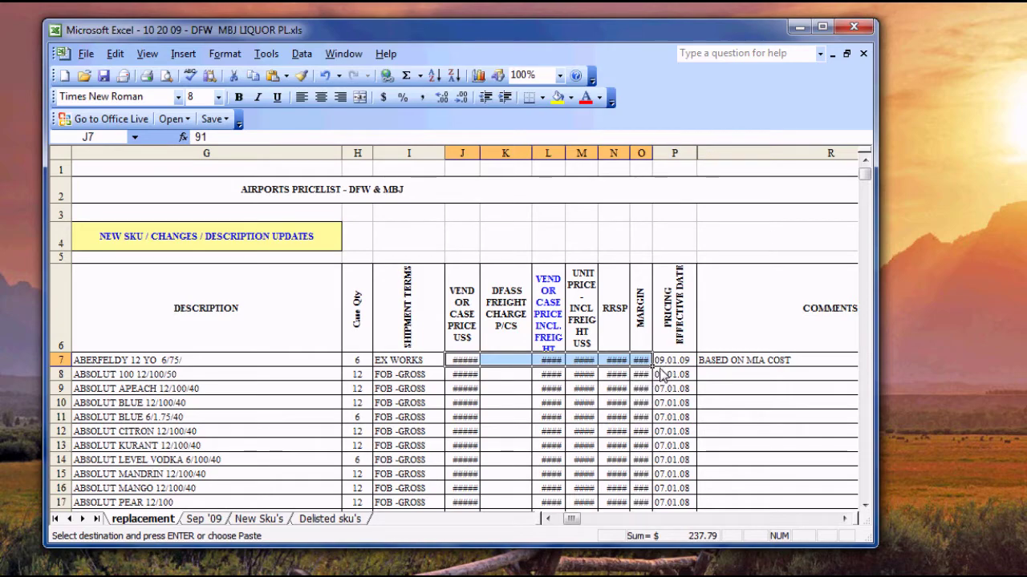
- Fill the J7:O7 price formulas down to row 313 and set the fill to Copy Cells
left_click_drag(652, 369, 648, 461)
left_click(672, 466)
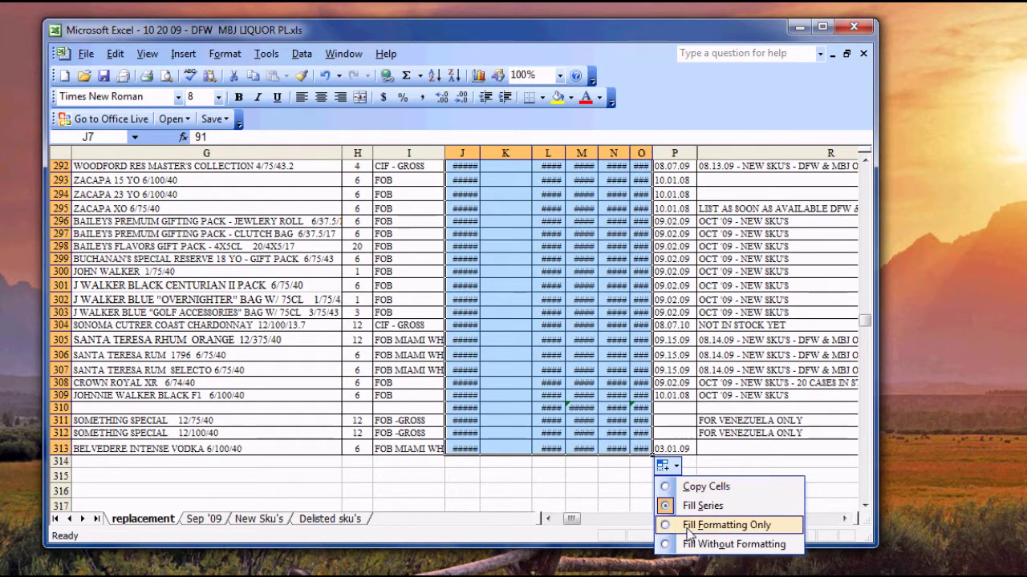
left_click(703, 487)
- Check that the L11 and L15 formulas use their own rows, and inspect heading K6
left_click(770, 324)
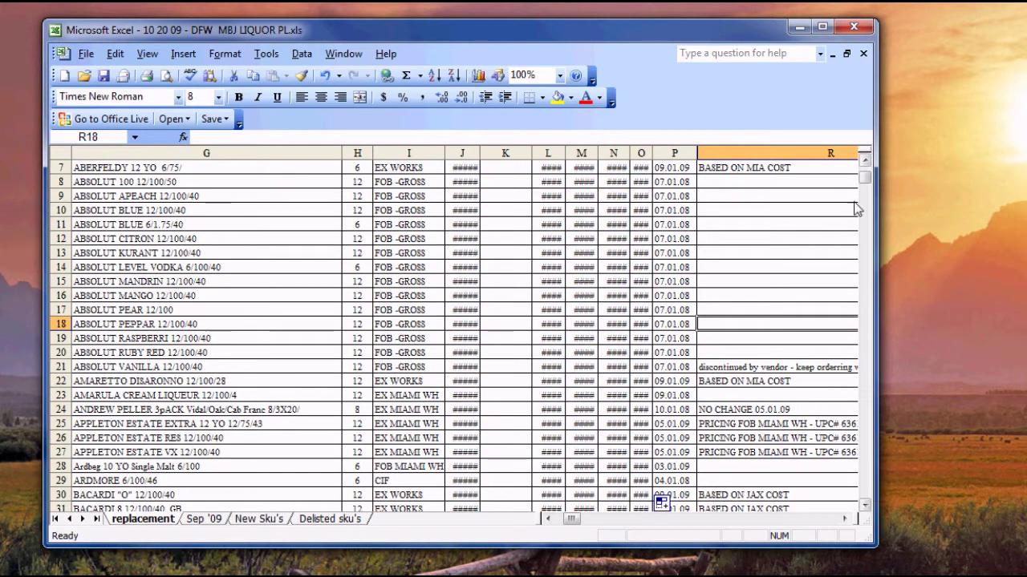
scroll(866, 183, "up", 2)
left_click(550, 415)
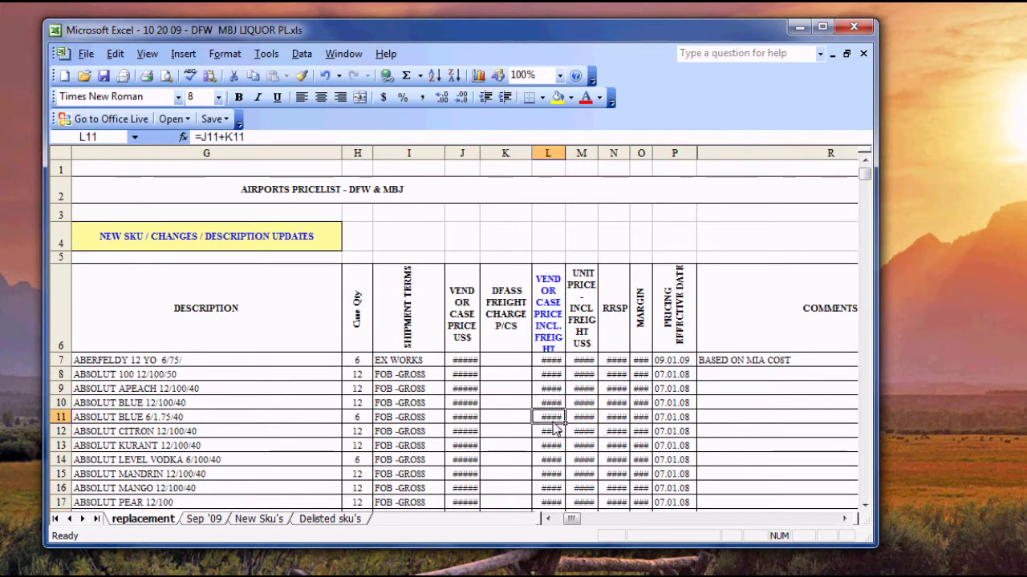
left_click(561, 473)
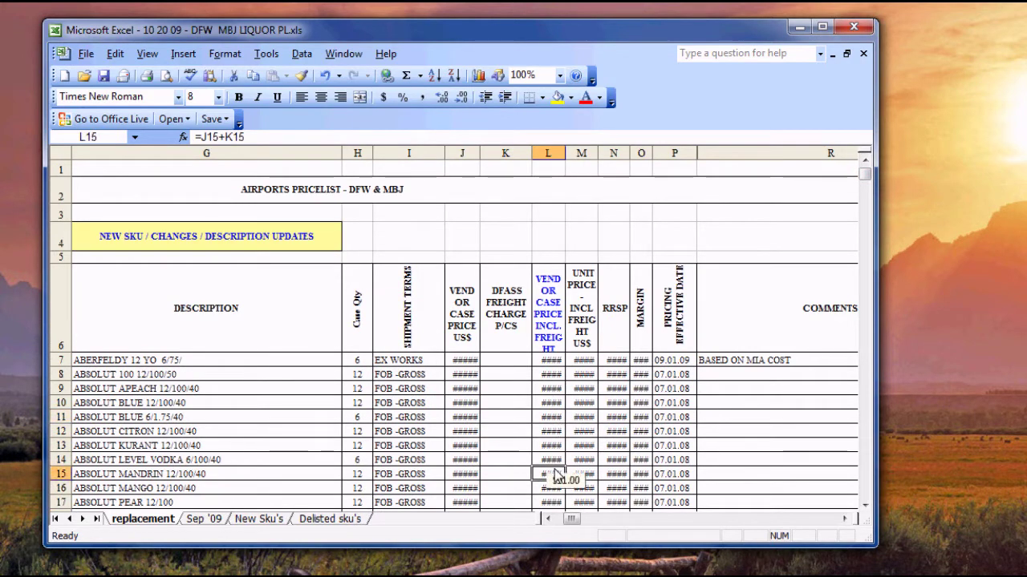
left_click(513, 301)
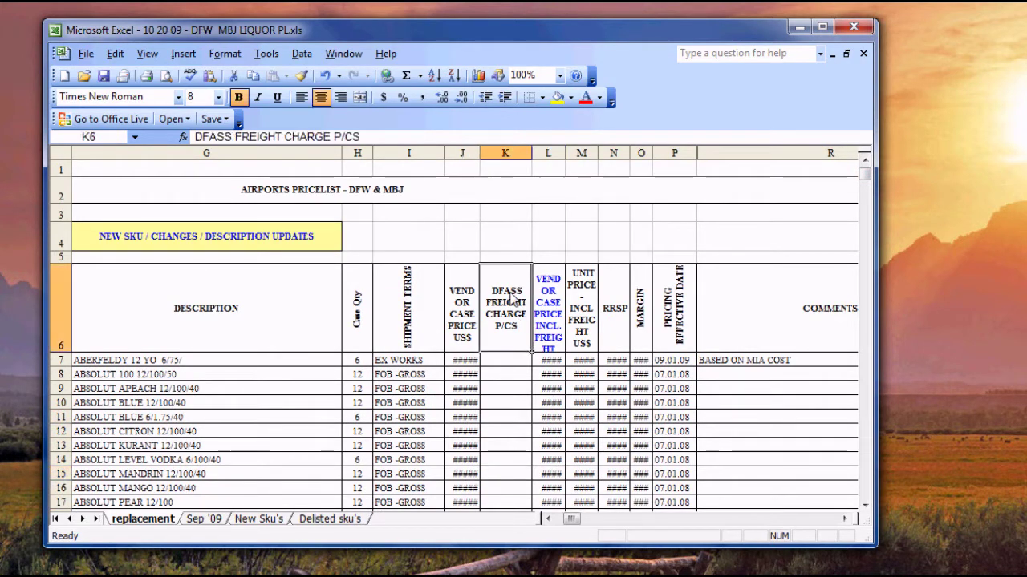
- Scroll across to the COMMENTS column and back, then select the merged title cell B2
left_click_drag(573, 521, 564, 520)
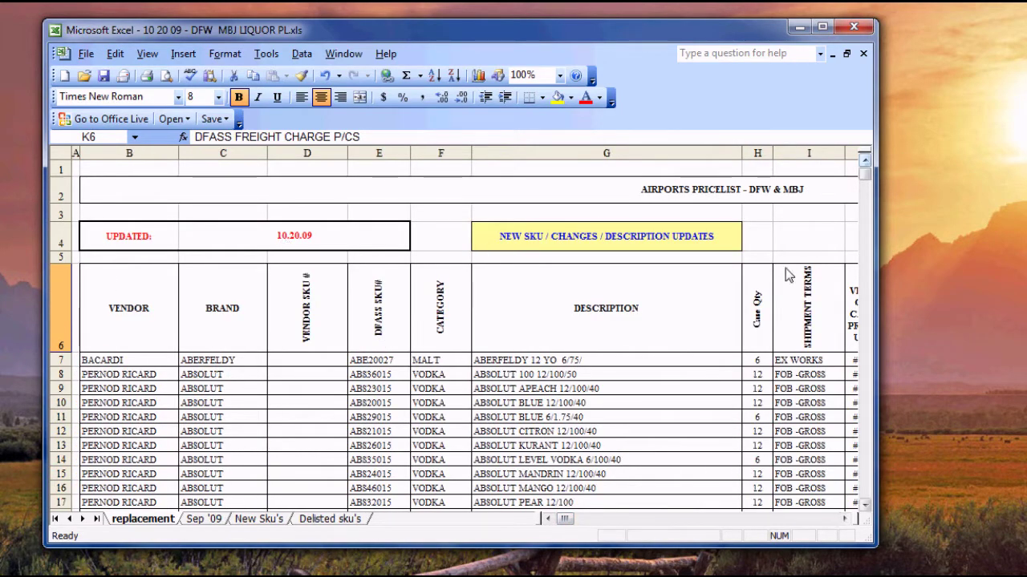
left_click(844, 519)
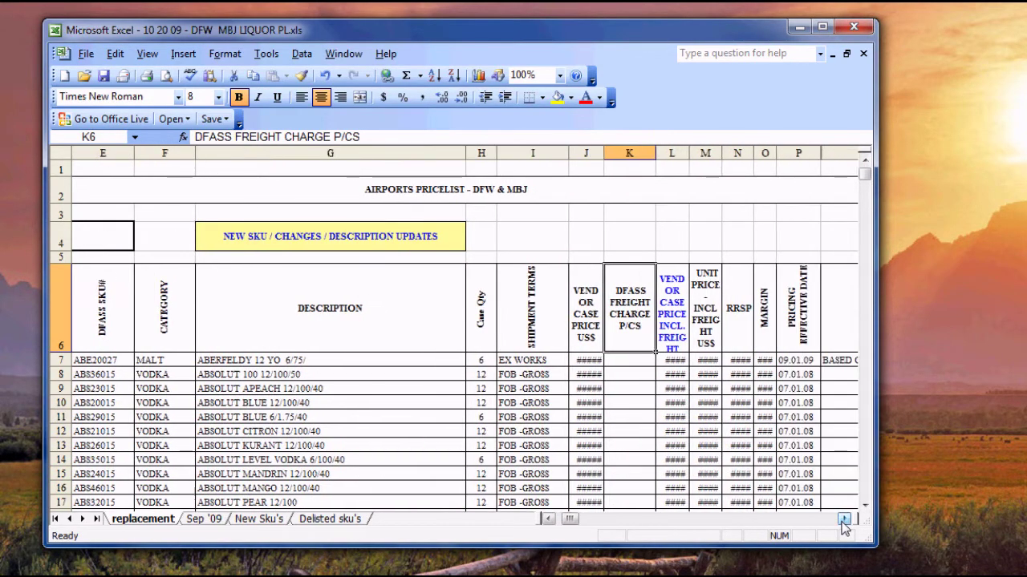
left_click(844, 519)
left_click_drag(568, 519, 552, 523)
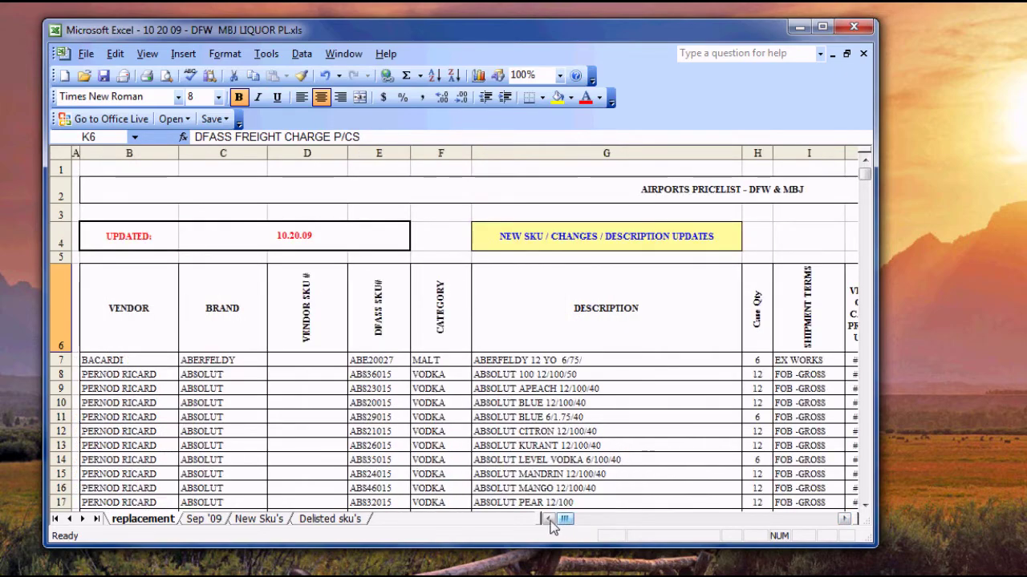
mouse_move(868, 175)
left_mouse_down()
mouse_move(867, 188)
mouse_move(867, 168)
left_mouse_up()
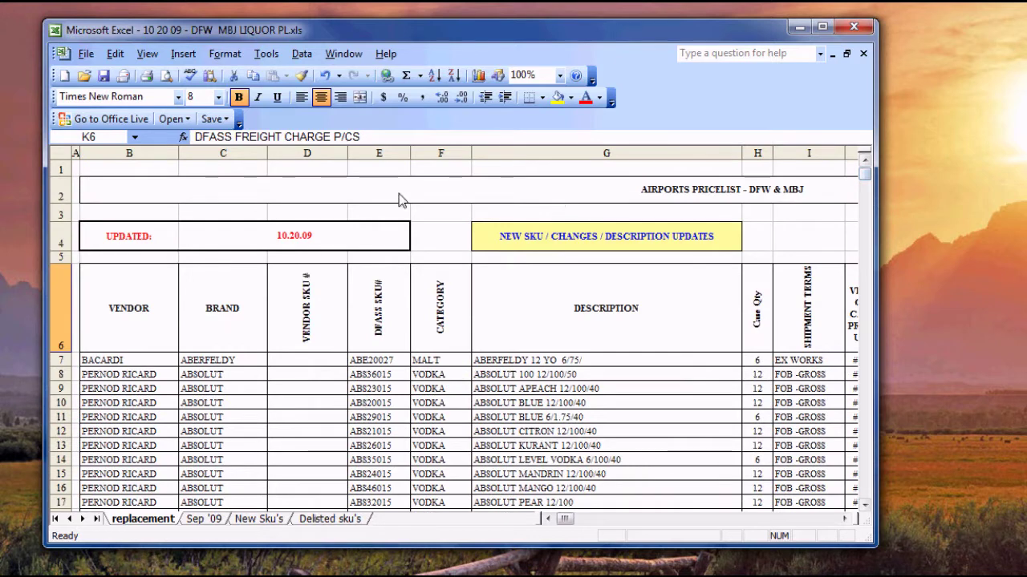
left_click(356, 195)
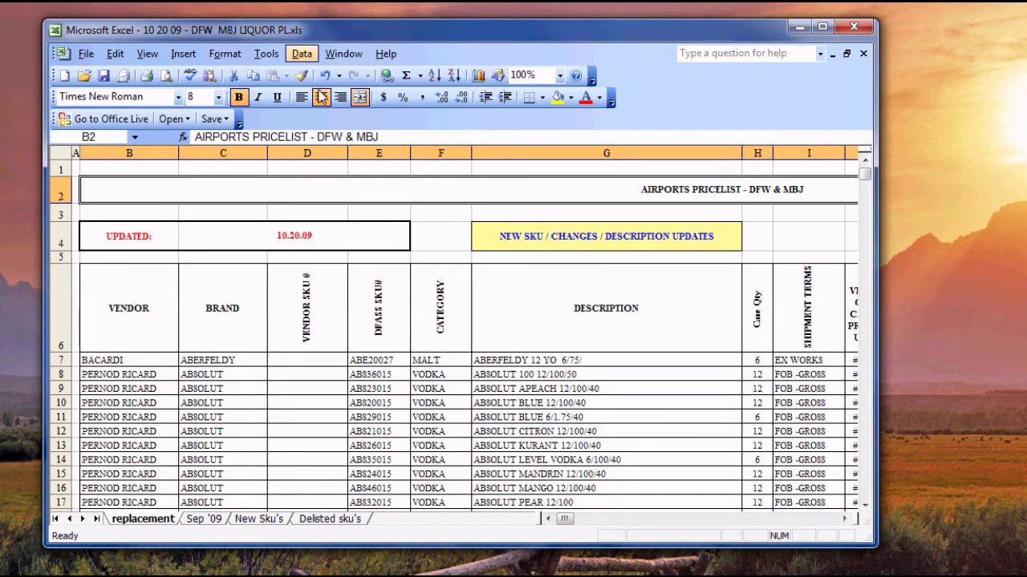
left_click(757, 364)
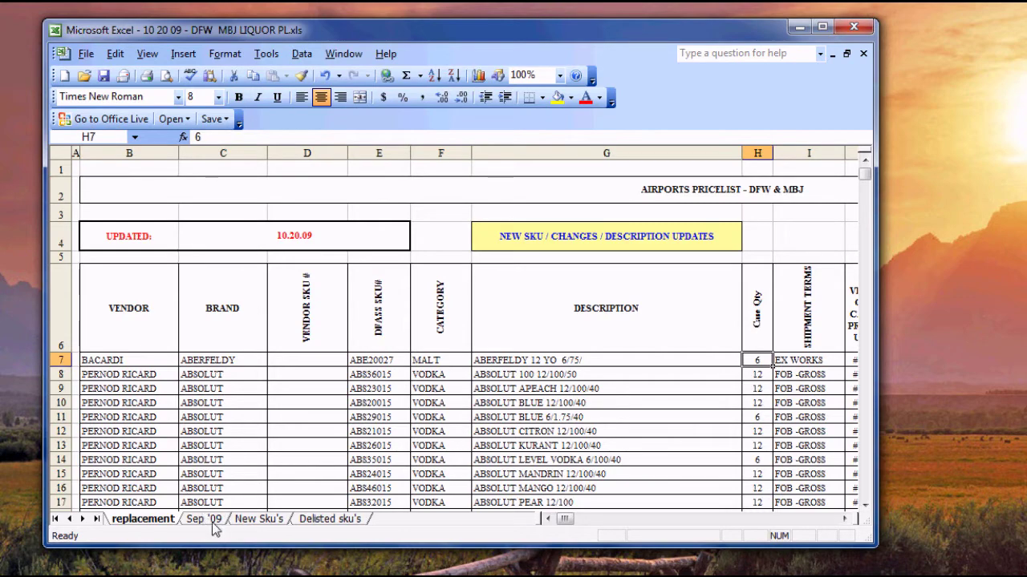
left_click(204, 519)
left_click(520, 398)
scroll(554, 442, "down", 1)
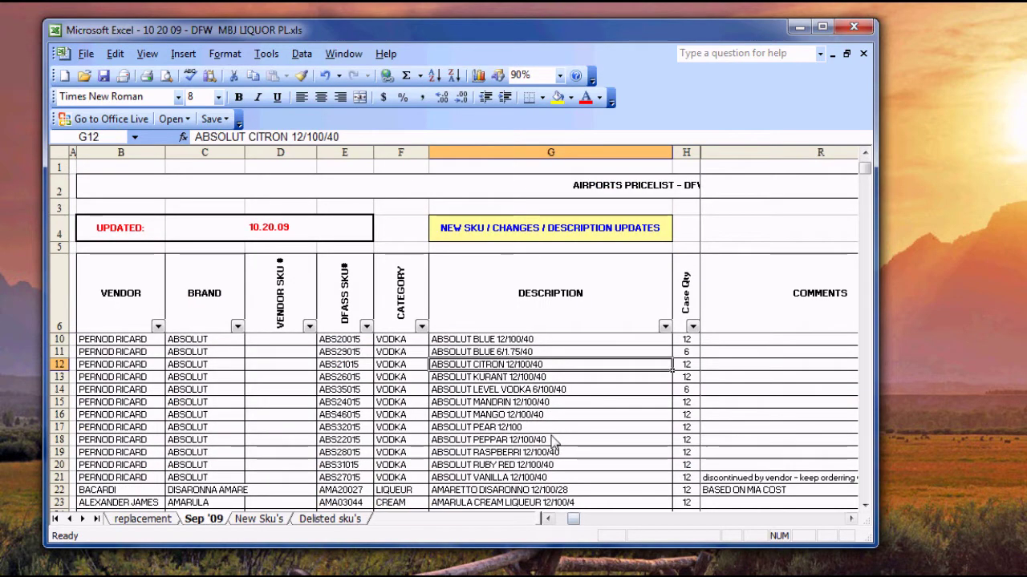
scroll(553, 443, "up", 1)
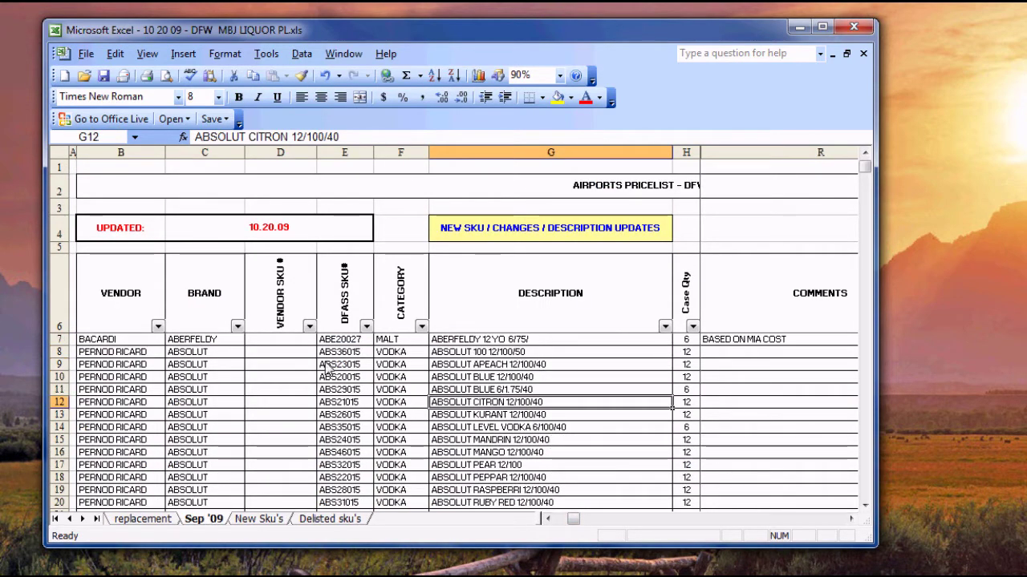
left_click(851, 519)
left_click(850, 519)
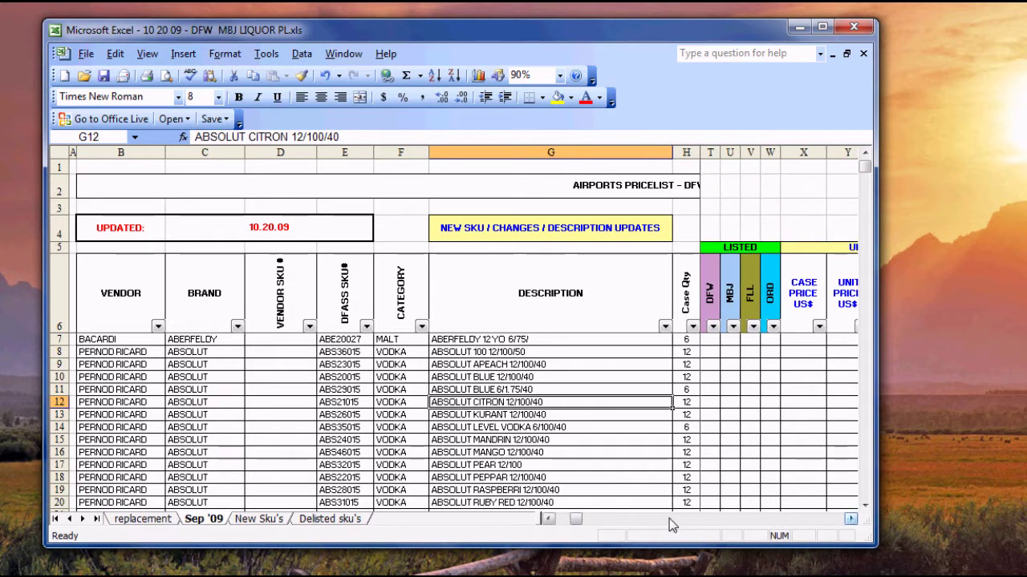
left_click(549, 519)
left_click(549, 519)
left_click(549, 519)
left_click(548, 519)
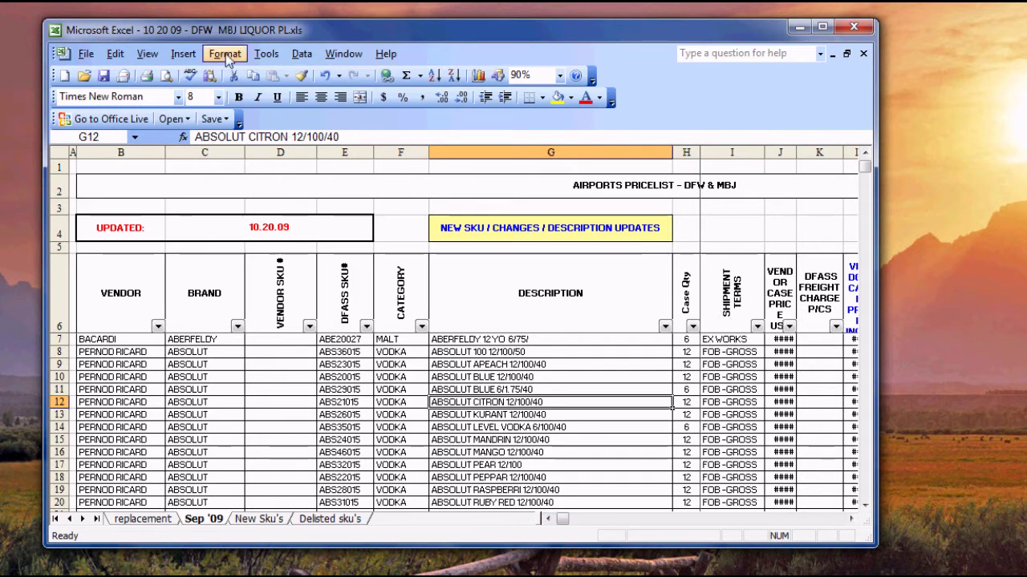
left_click(144, 518)
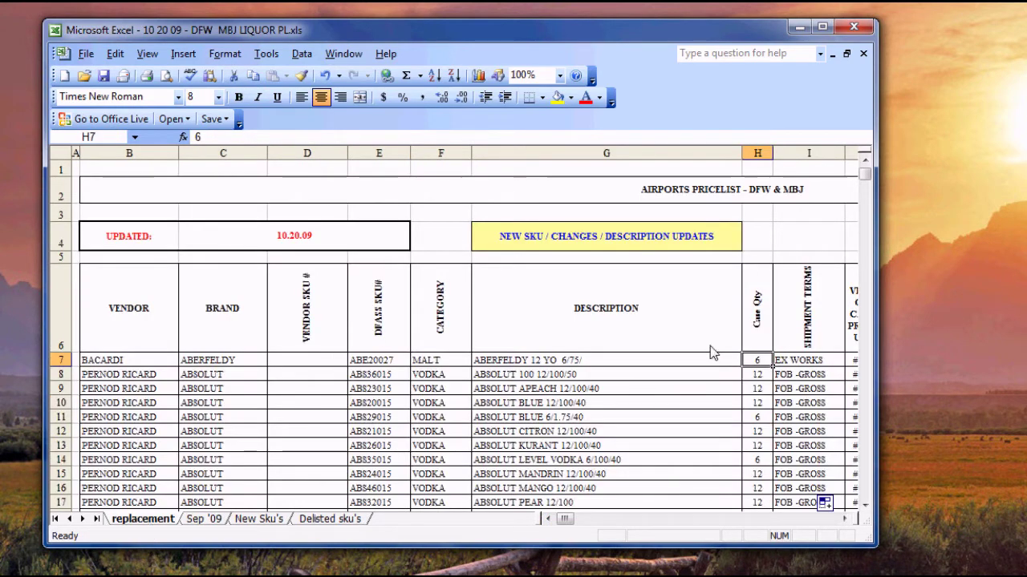
- Freeze panes at H7 so rows 1–6 and columns A–G stay fixed, then test by scrolling right
left_click(790, 362)
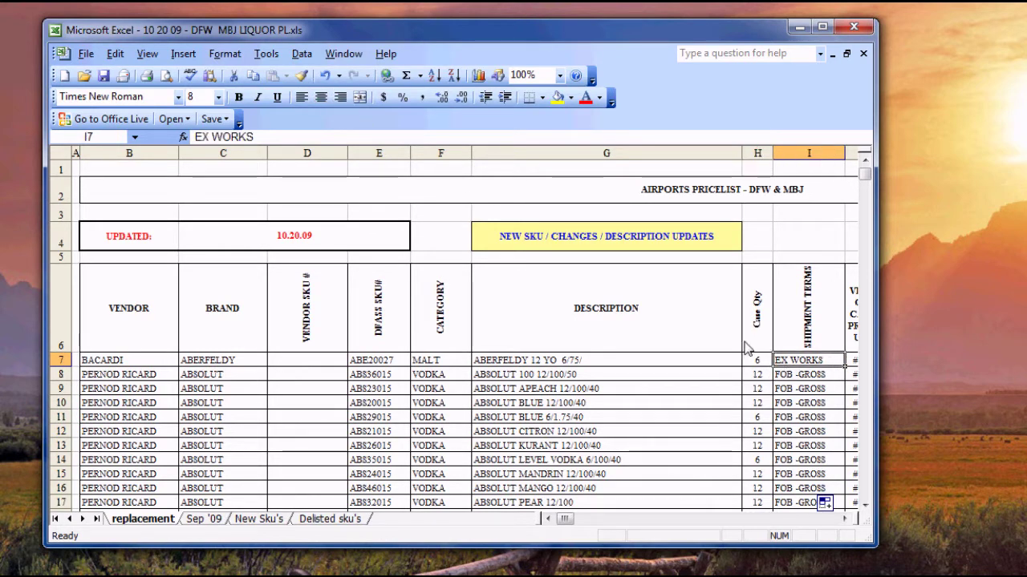
left_click(757, 360)
left_click(343, 53)
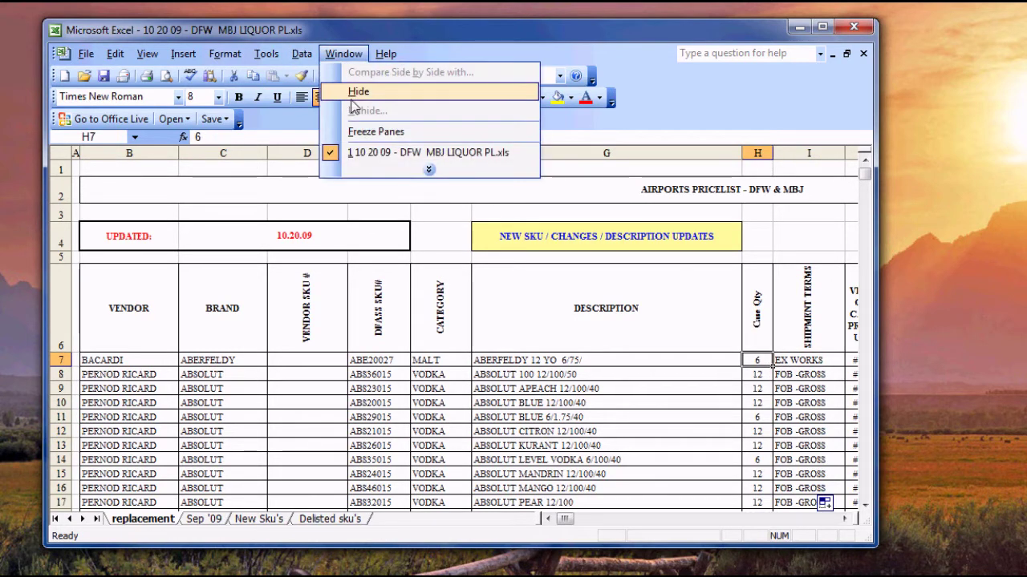
left_click(363, 133)
left_click(663, 403)
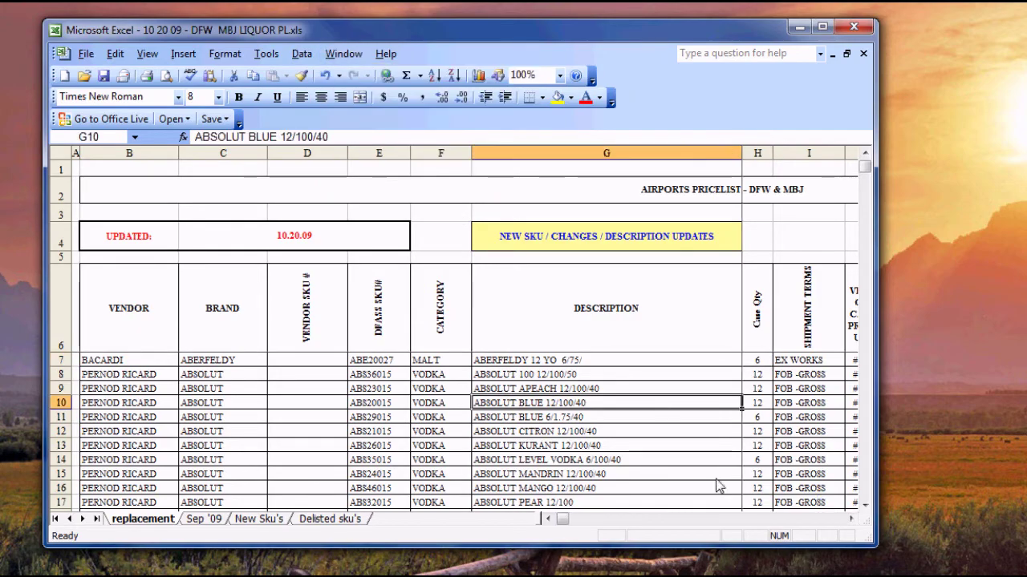
left_click(850, 520)
left_click(850, 519)
left_click(850, 520)
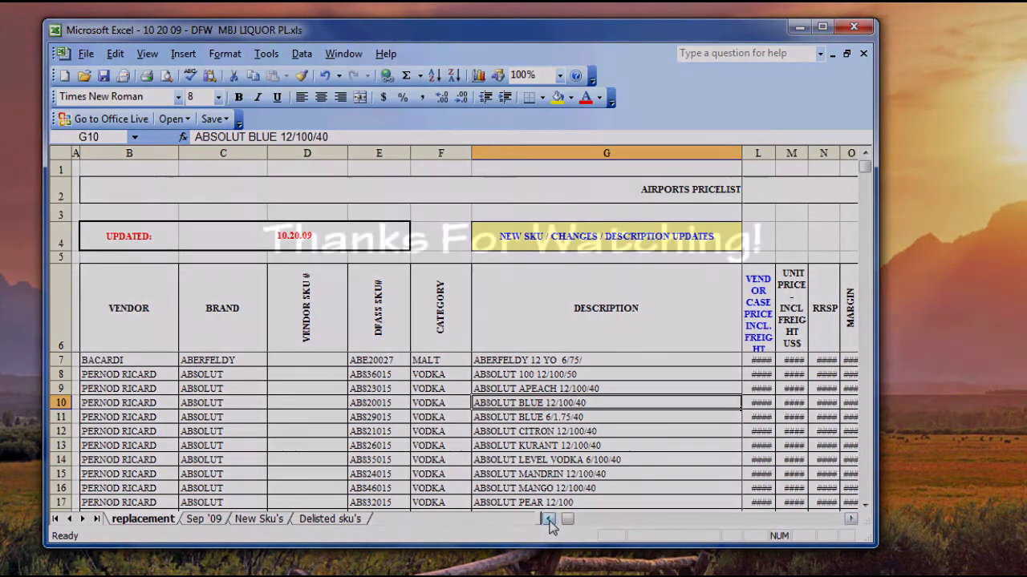